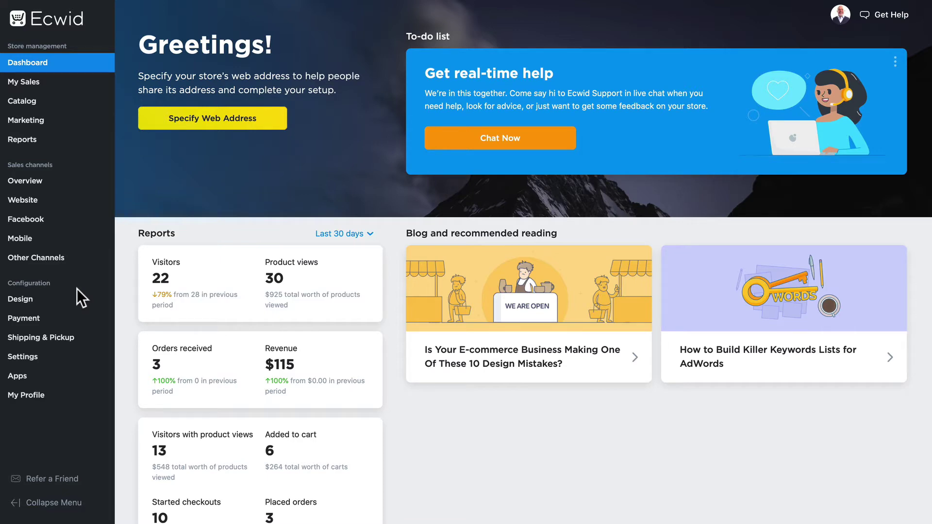
Step: Go to Settings > Taxes to view the store's tax settings
mouse_move(35, 359)
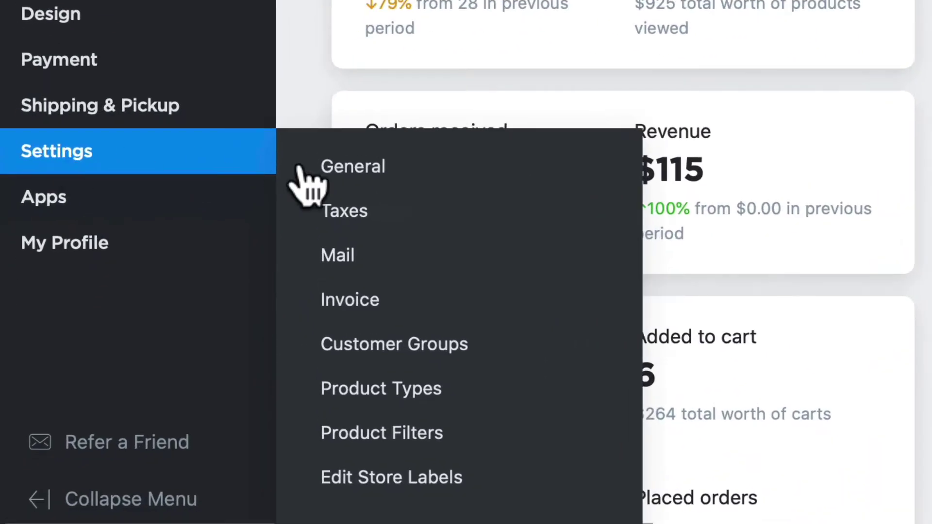
click(342, 214)
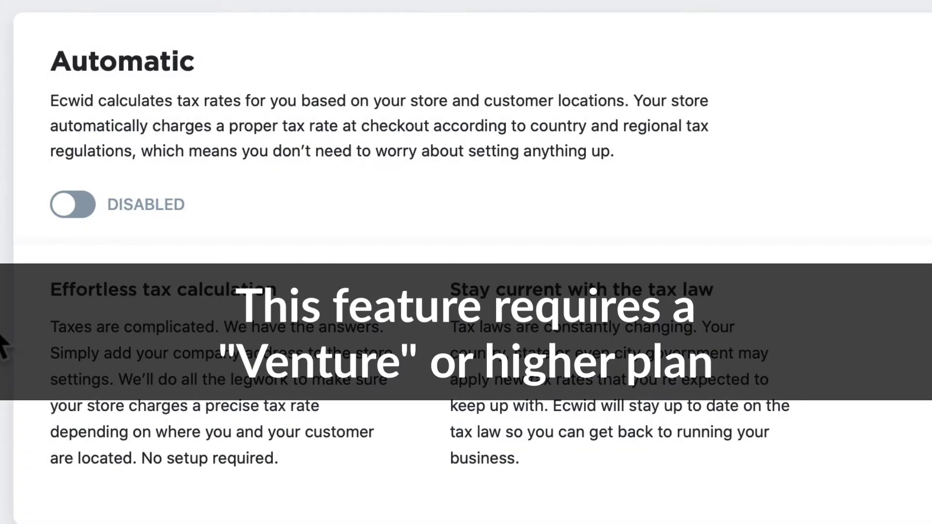
Step: Try the Automatic tax calculation toggle, leaving it disabled
click(102, 211)
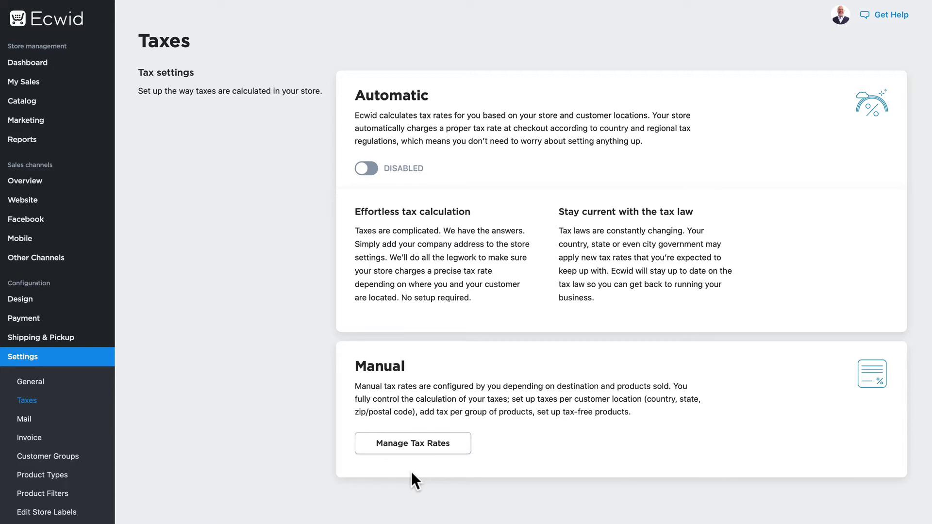
Step: Add a new manual tax rate and name it GST
click(409, 444)
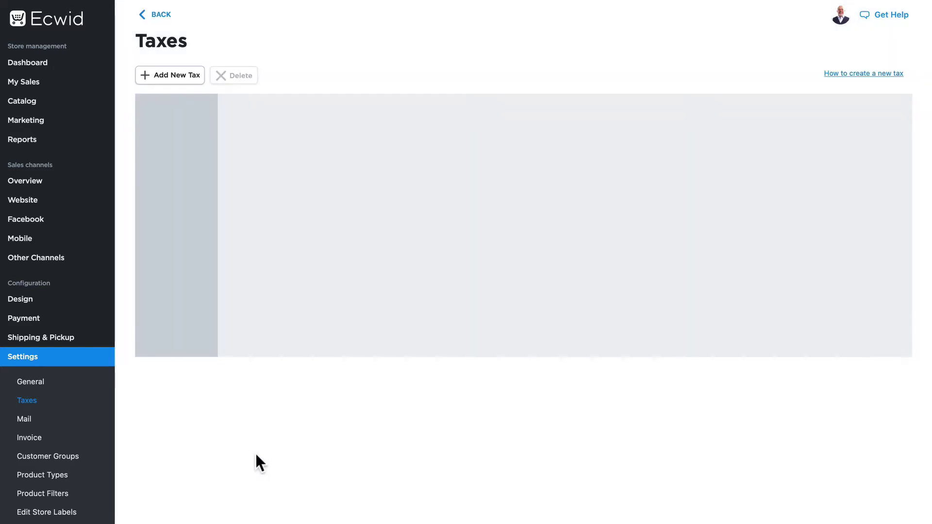
click(171, 77)
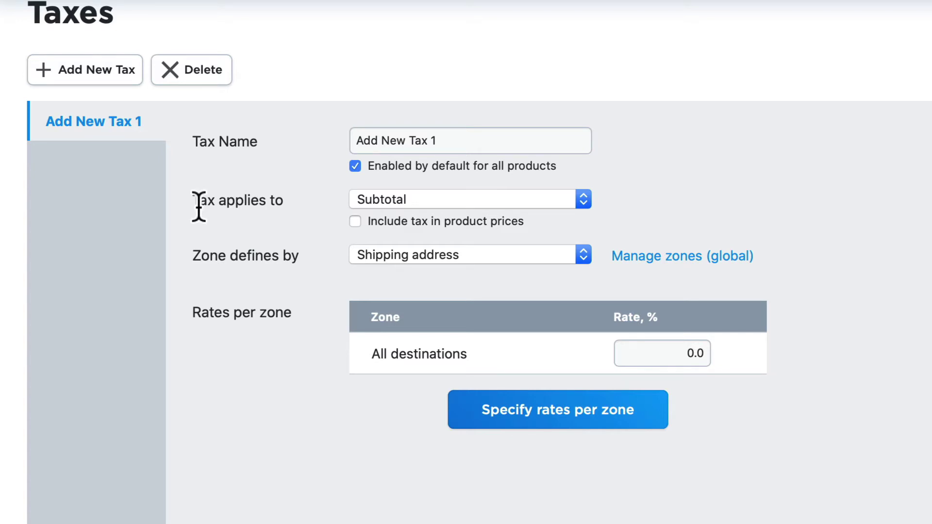
drag(499, 143, 293, 146)
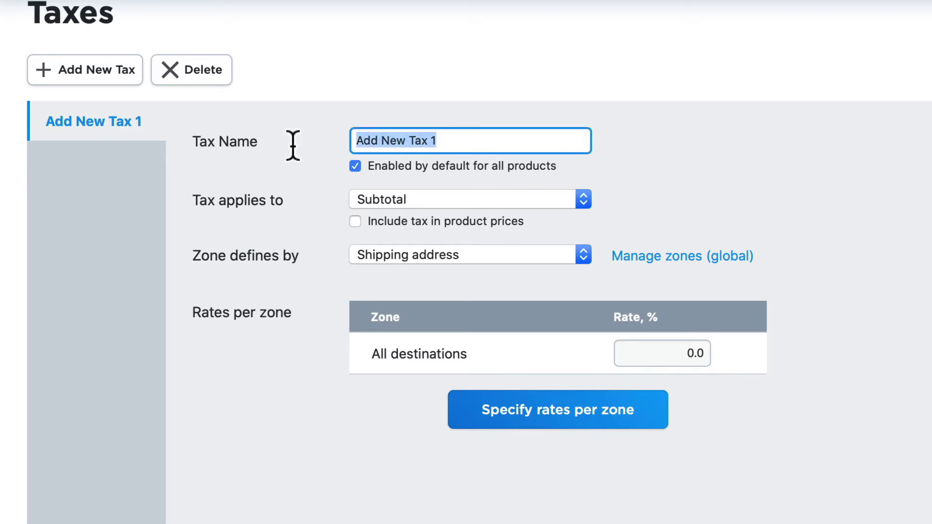
text(GST)
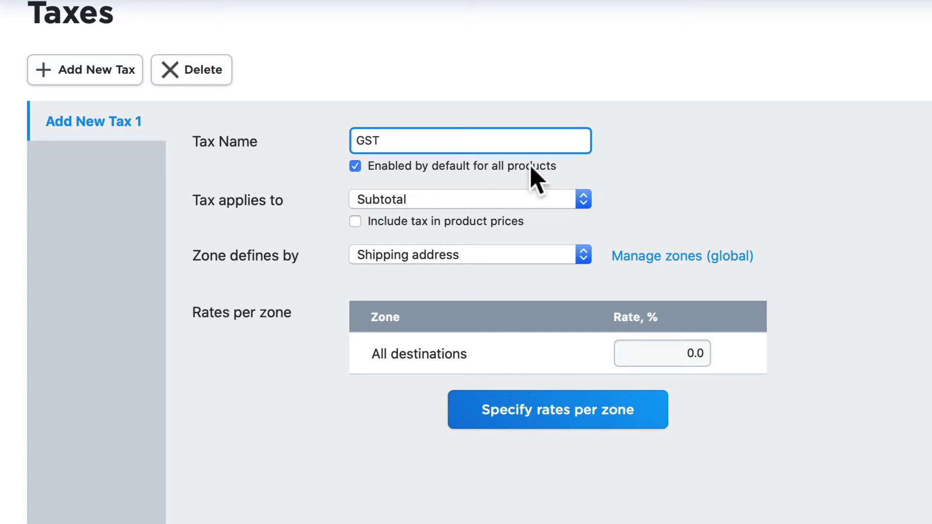
Step: Keep GST applied to Subtotal, with zones defined by Shipping address
click(492, 201)
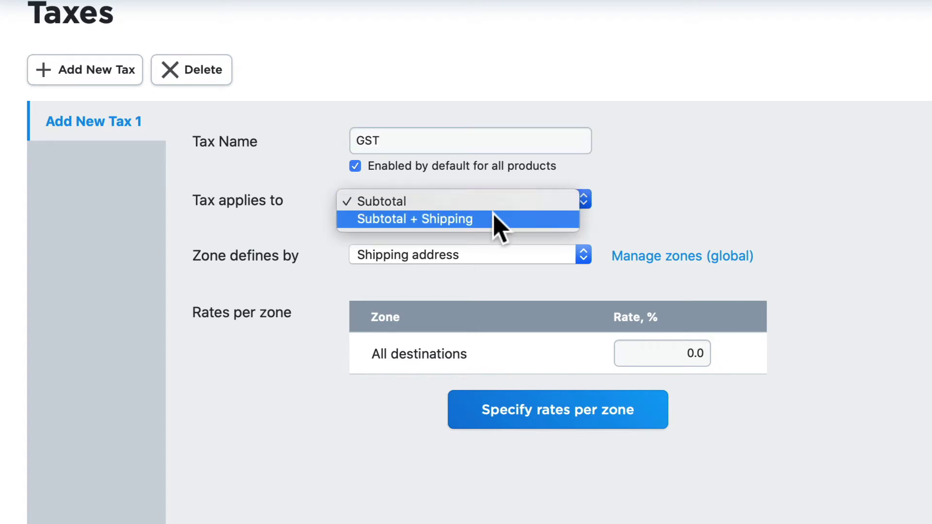
click(491, 203)
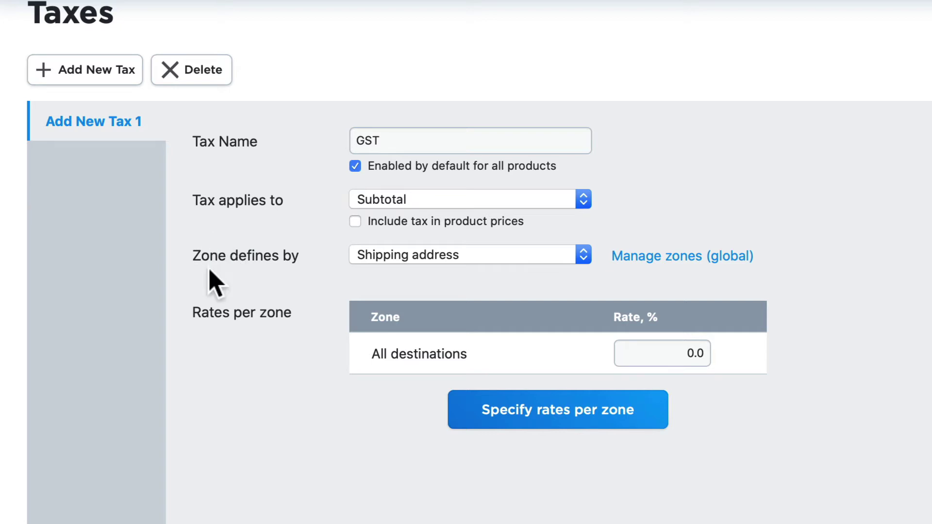
click(493, 257)
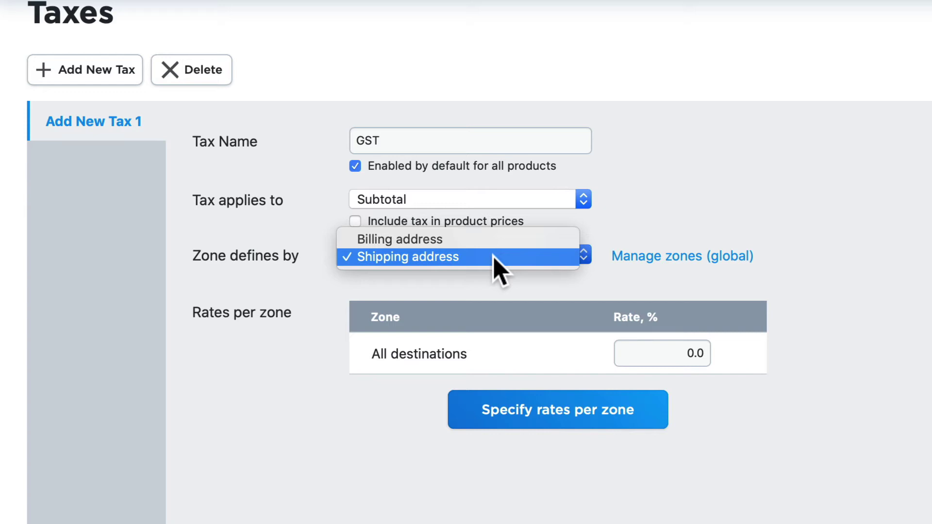
click(403, 257)
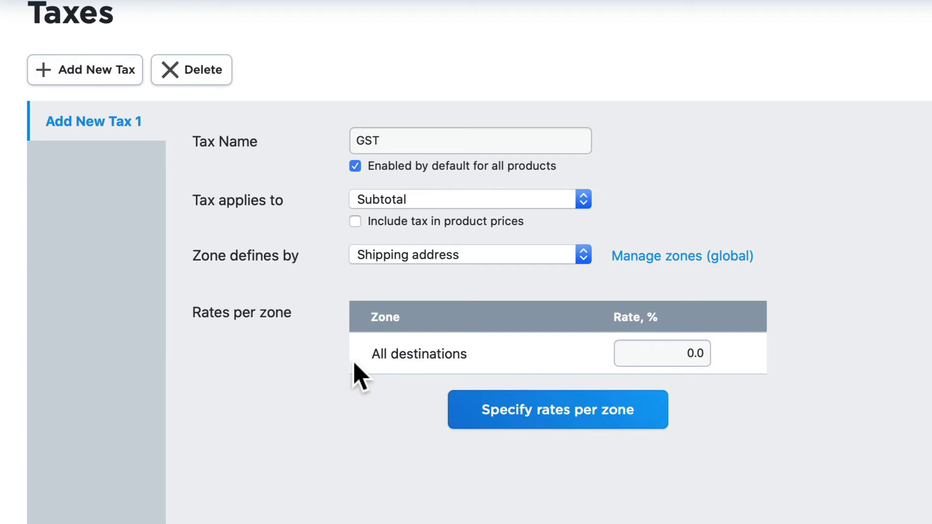
Step: Specify rates per zone, give United States a 5.0% GST rate, and save the tax
click(556, 416)
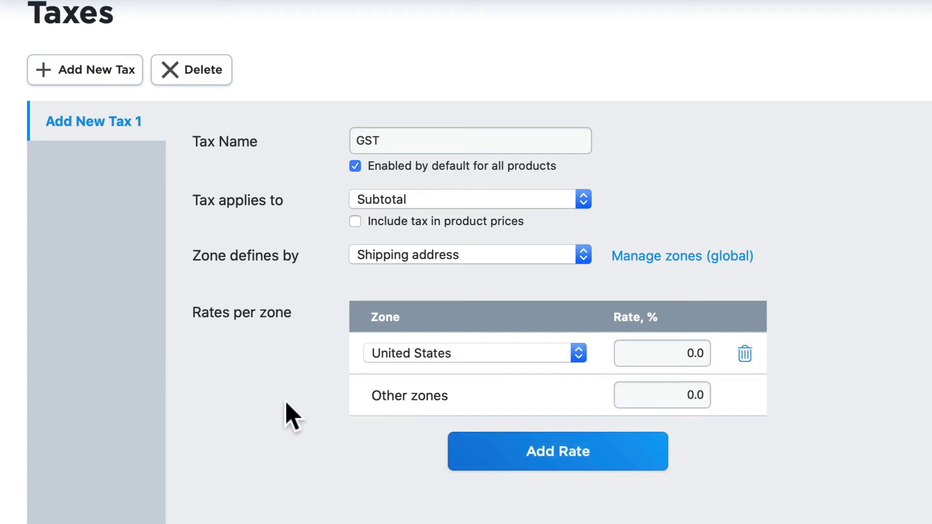
click(462, 354)
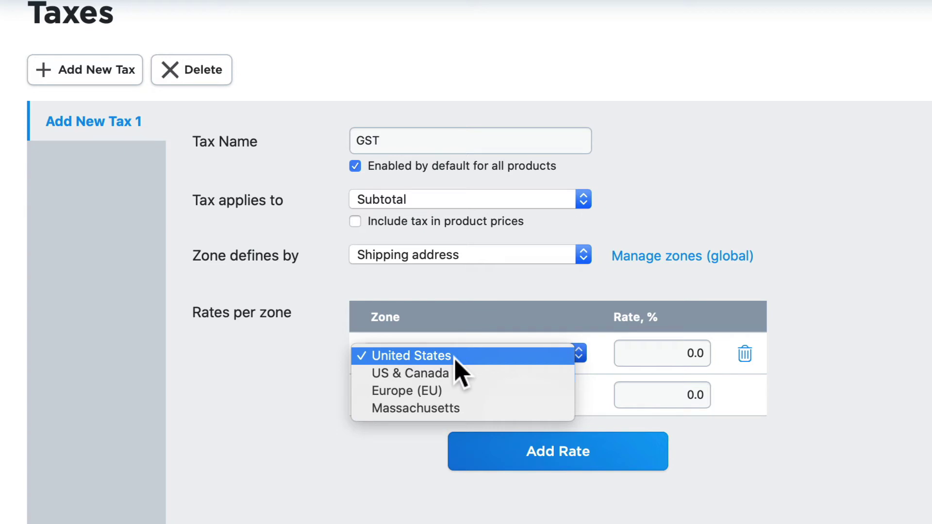
click(446, 357)
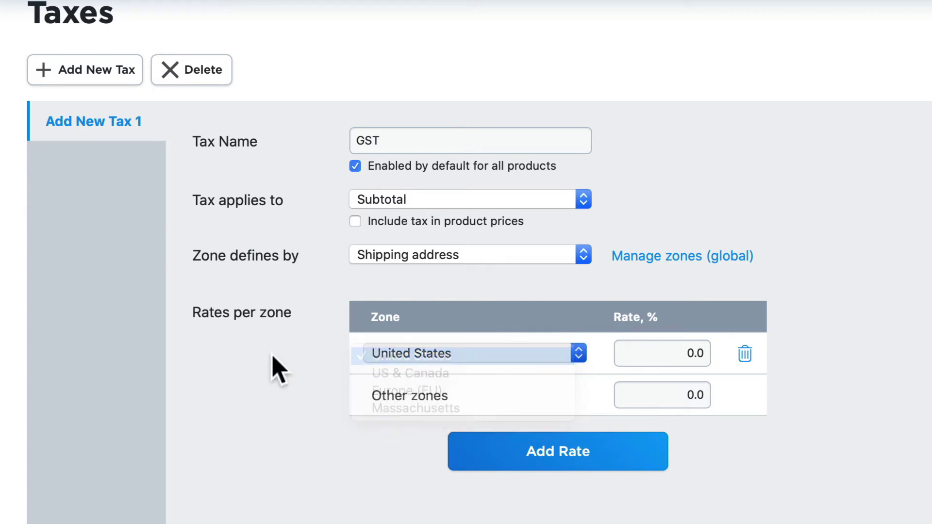
click(661, 352)
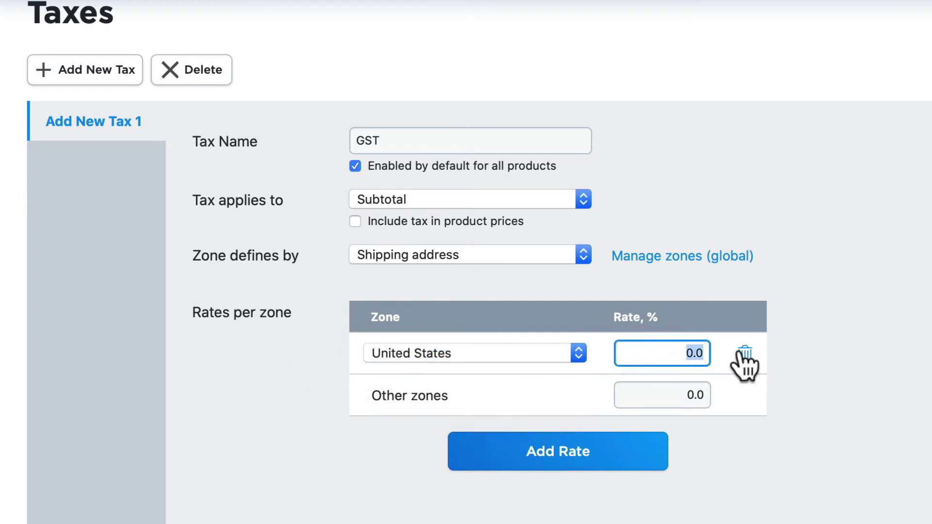
text(5.0)
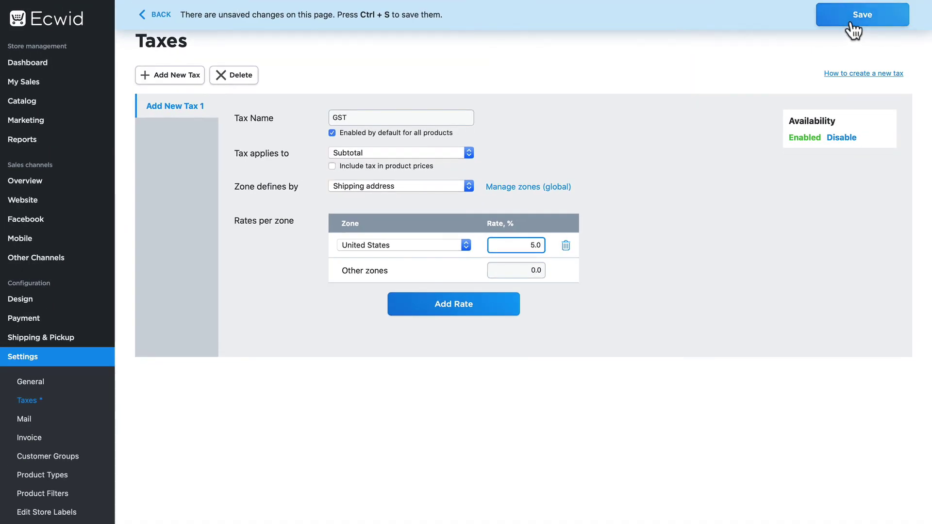
click(864, 20)
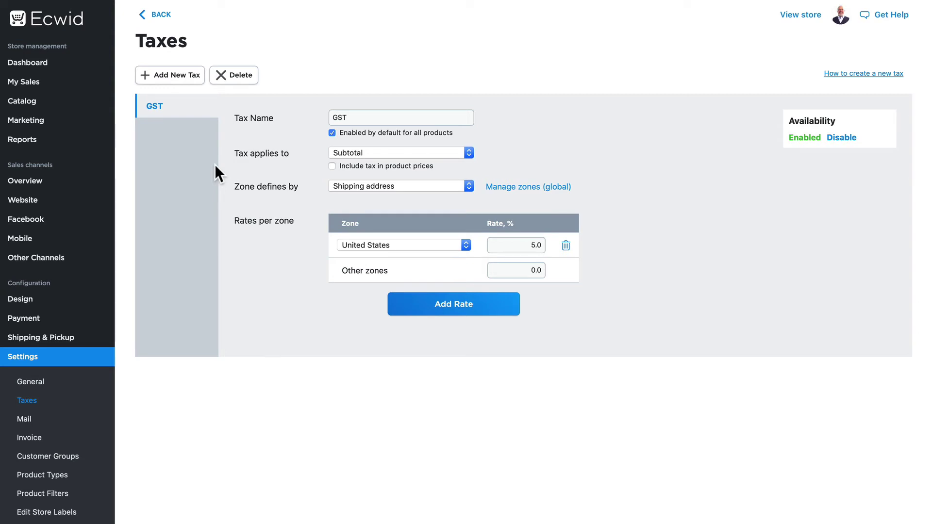
Step: Add a Scarf Tax at 2.0% for all destinations, not enabled by default for products
click(163, 76)
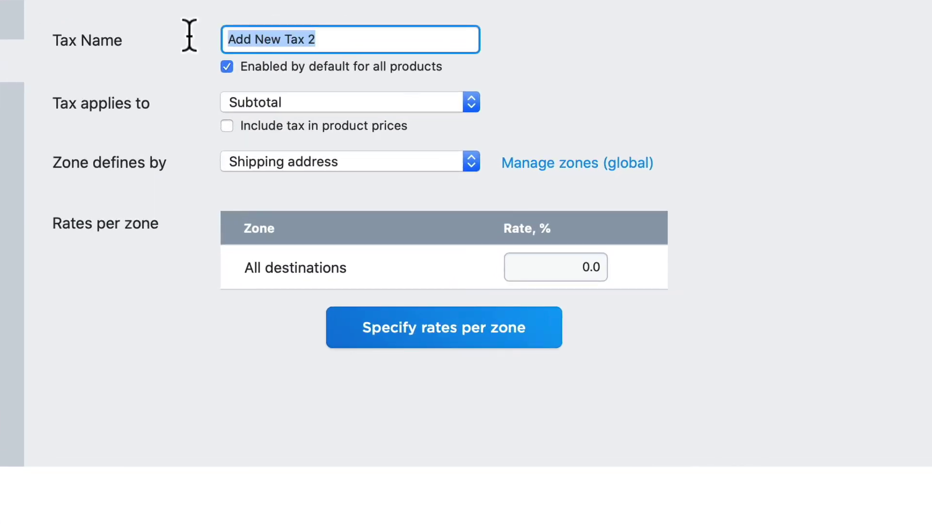
text(Scarf )
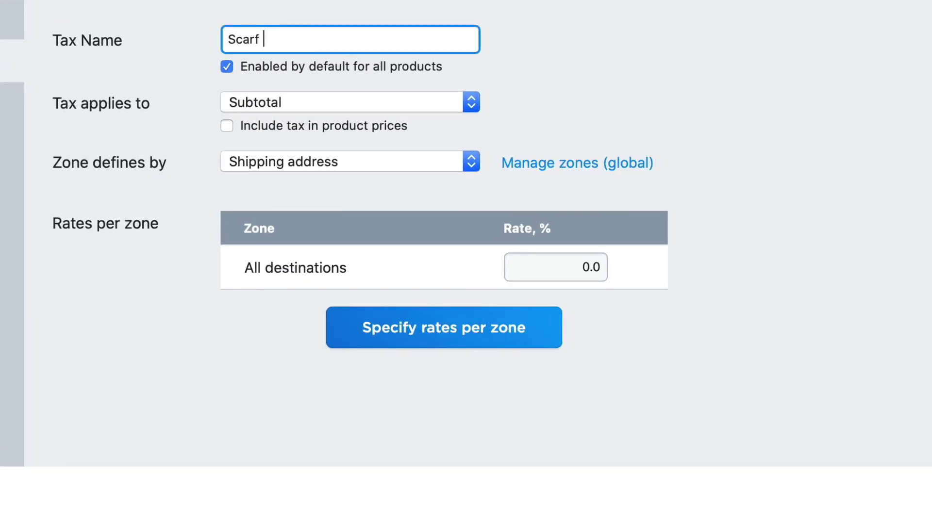
text(Tax)
click(226, 67)
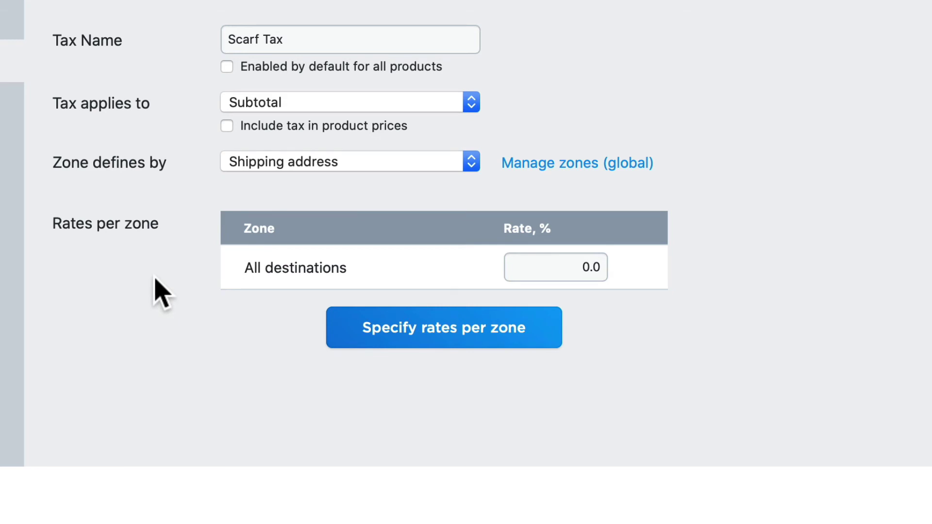
click(589, 266)
text(2.0)
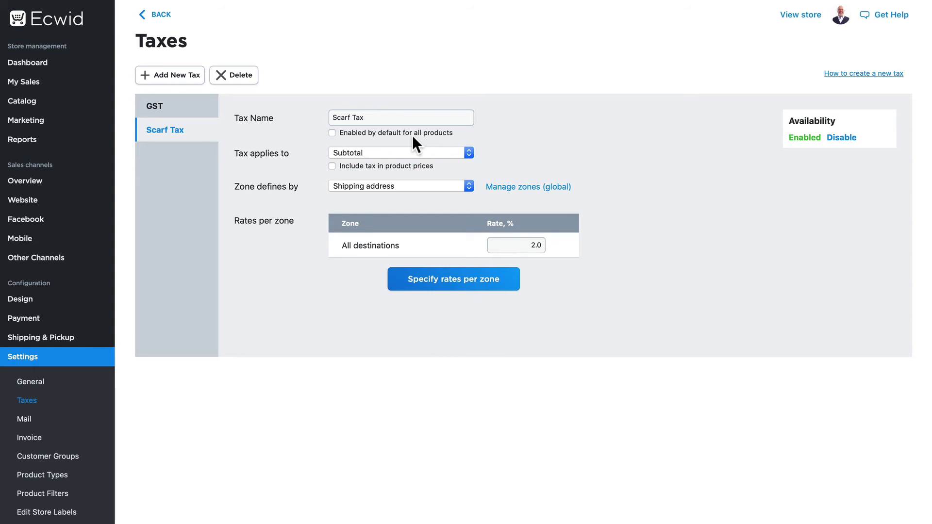
Step: Enable Scarf Tax 2% on the first Casual Men's Scarf product and save it
mouse_move(17, 104)
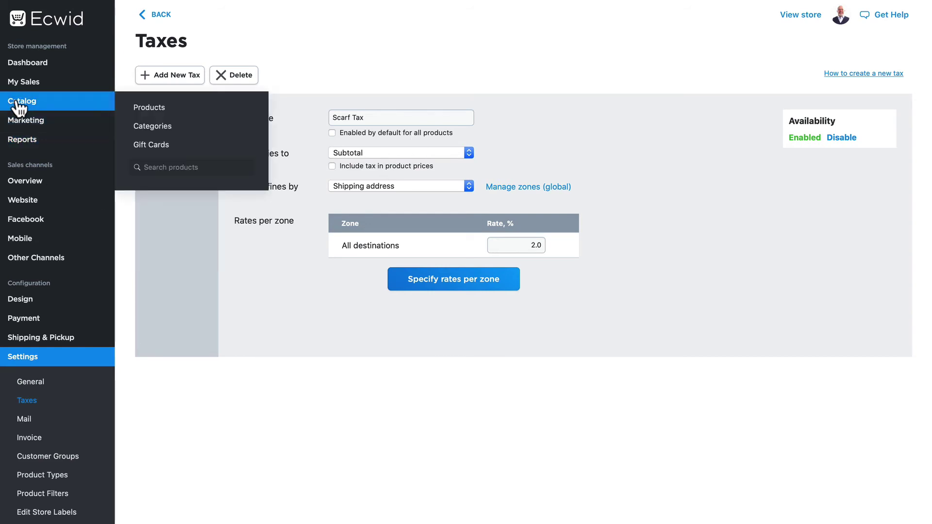
click(153, 106)
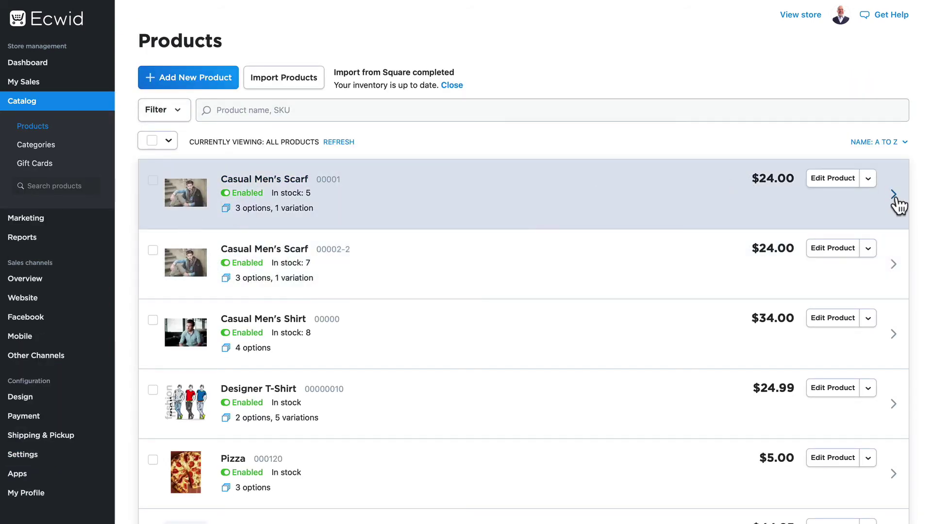
click(894, 196)
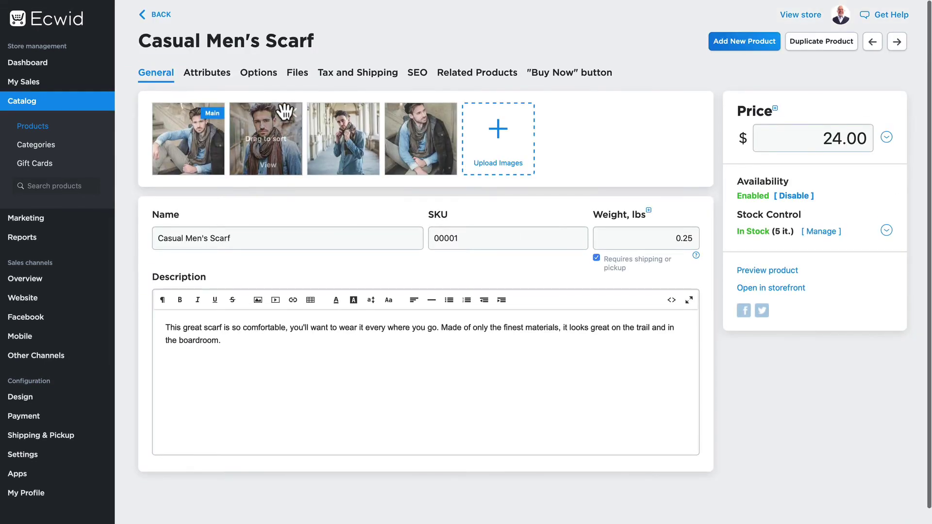
click(347, 73)
scroll(319, 171, down, 3)
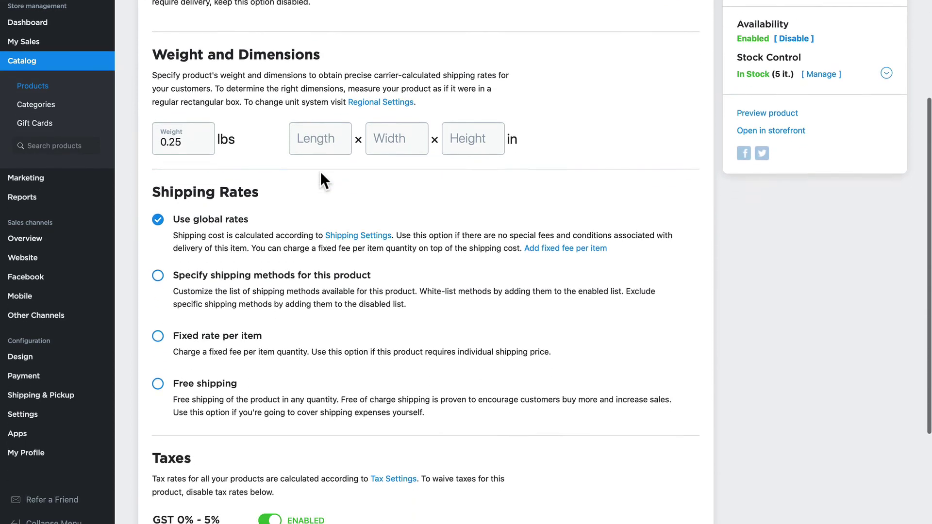
scroll(323, 177, down, 4)
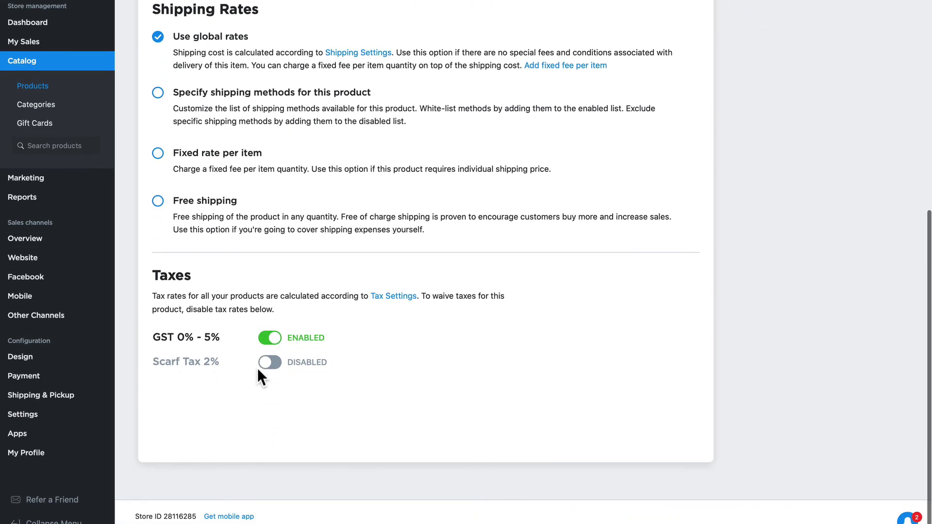
click(262, 370)
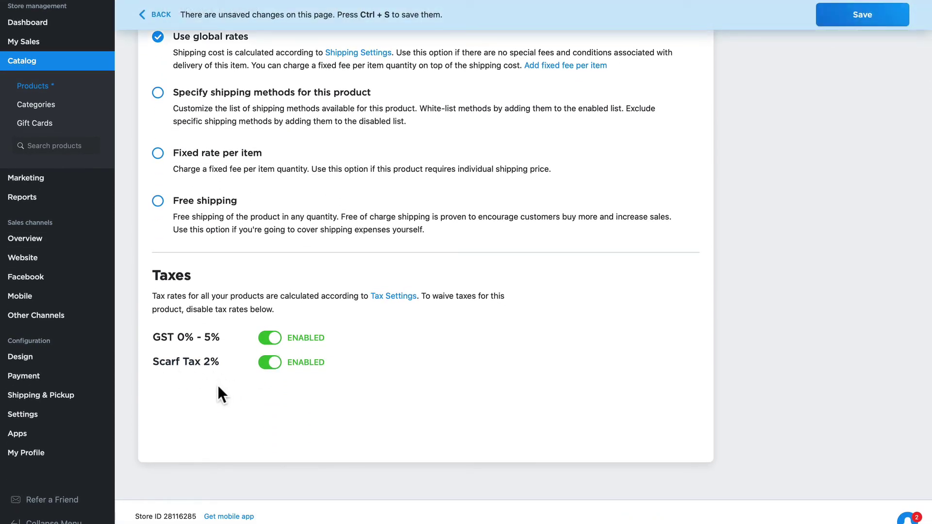
scroll(217, 385, up, 7)
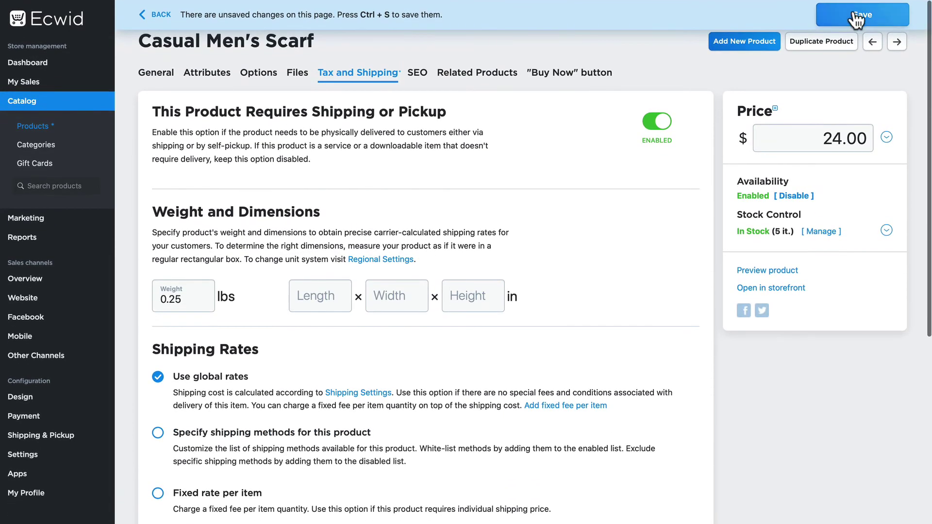
click(858, 13)
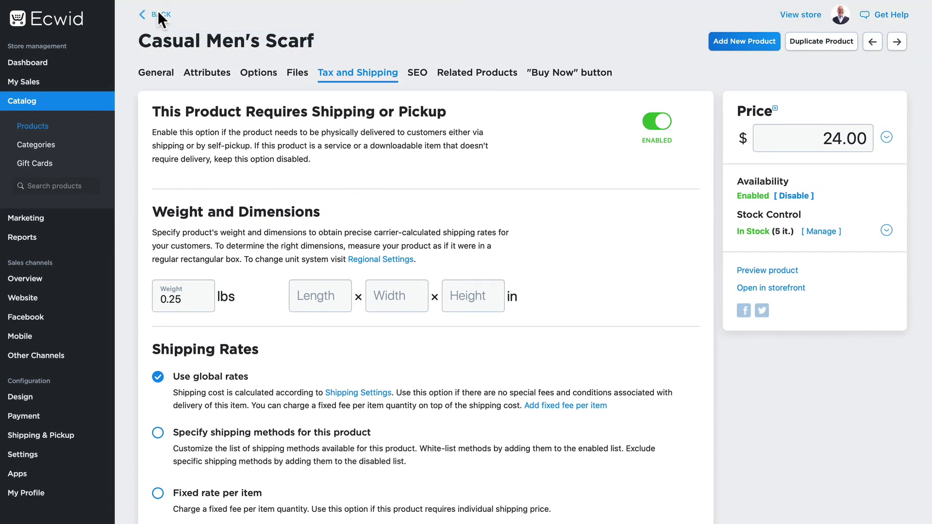
Step: Enable Scarf Tax 2% on the second Casual Men's Scarf (00002-2) and save it
click(154, 12)
scroll(144, 193, up, 4)
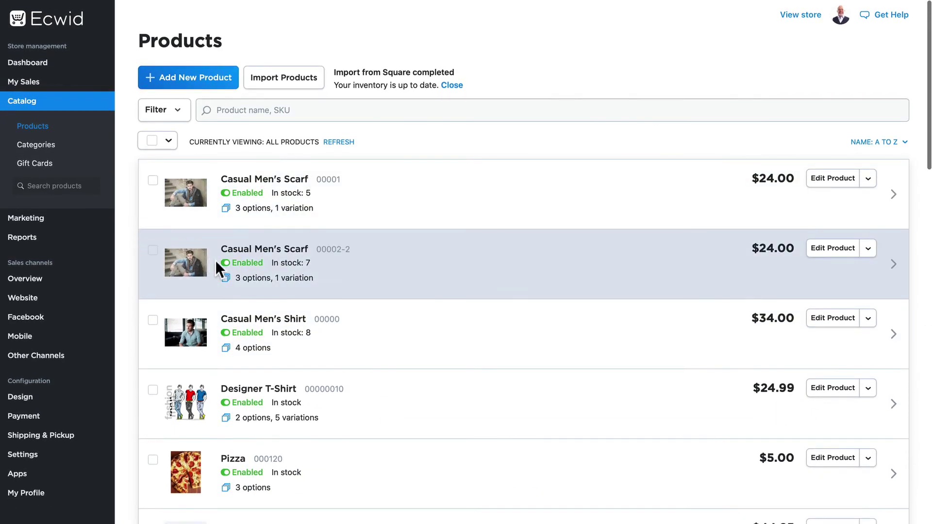
click(893, 264)
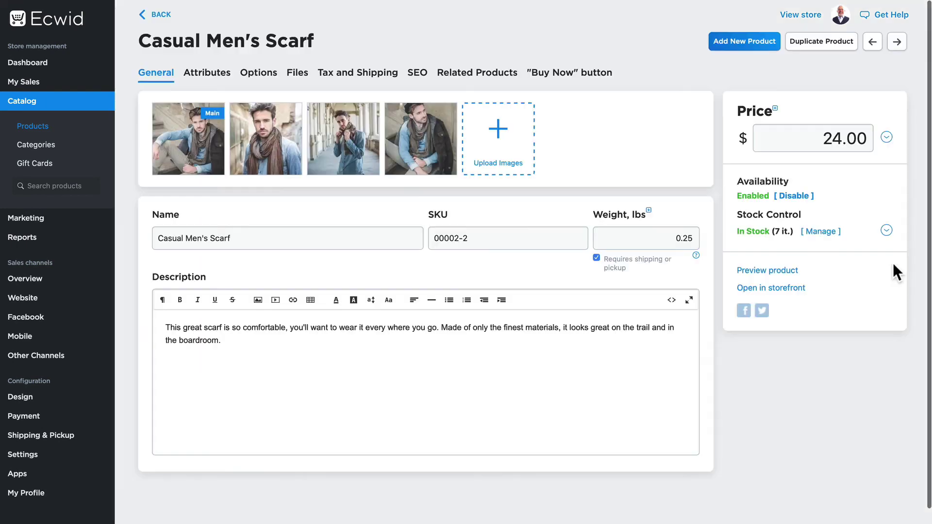
click(352, 77)
scroll(316, 189, down, 3)
scroll(316, 188, down, 3)
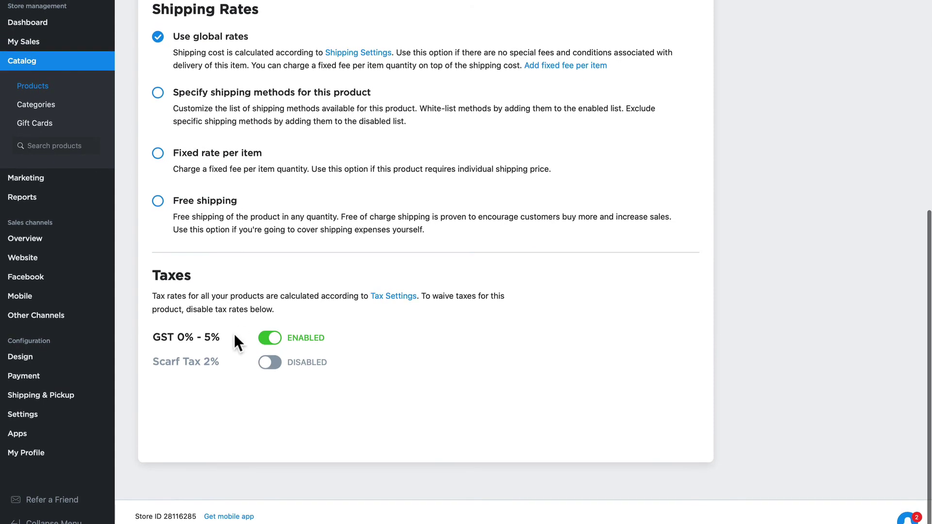
click(270, 363)
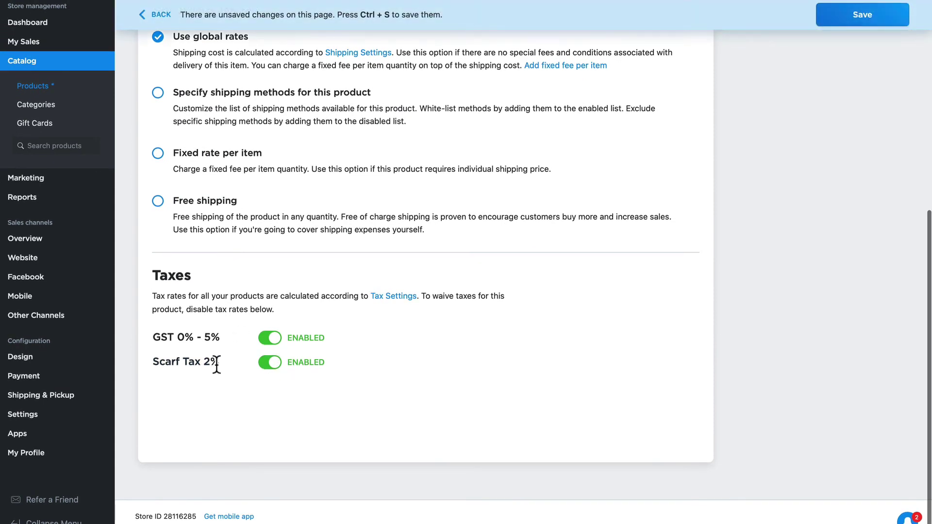
click(867, 24)
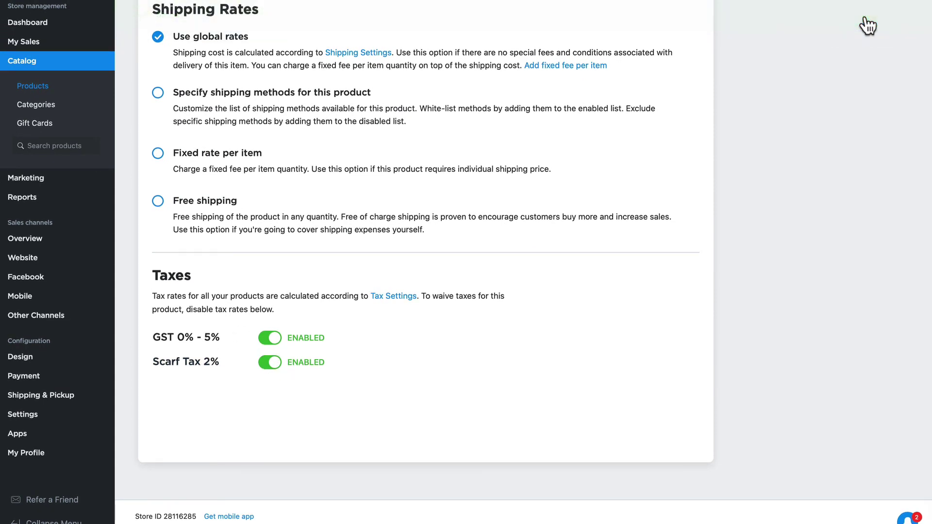
scroll(649, 110, up, 6)
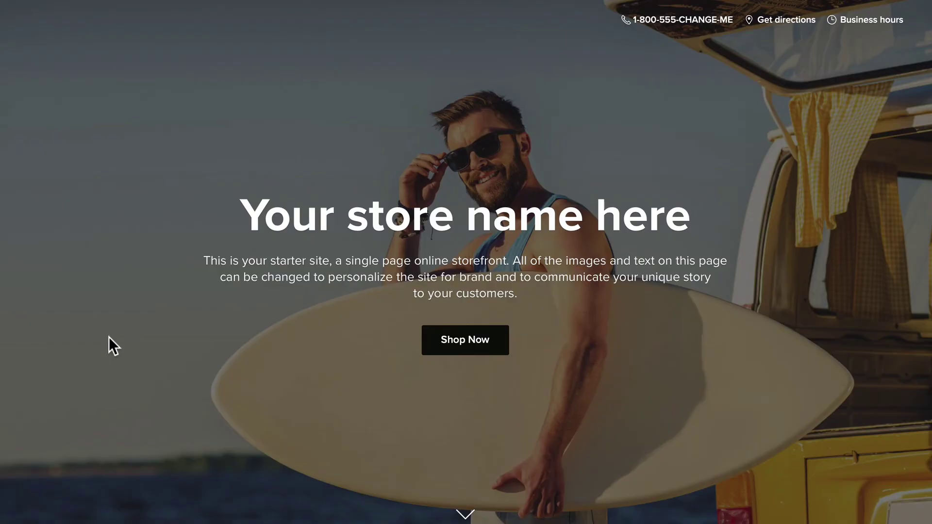
Step: Add the Casual Men's Scarf to the bag and open the cart to check taxes
scroll(109, 337, down, 10)
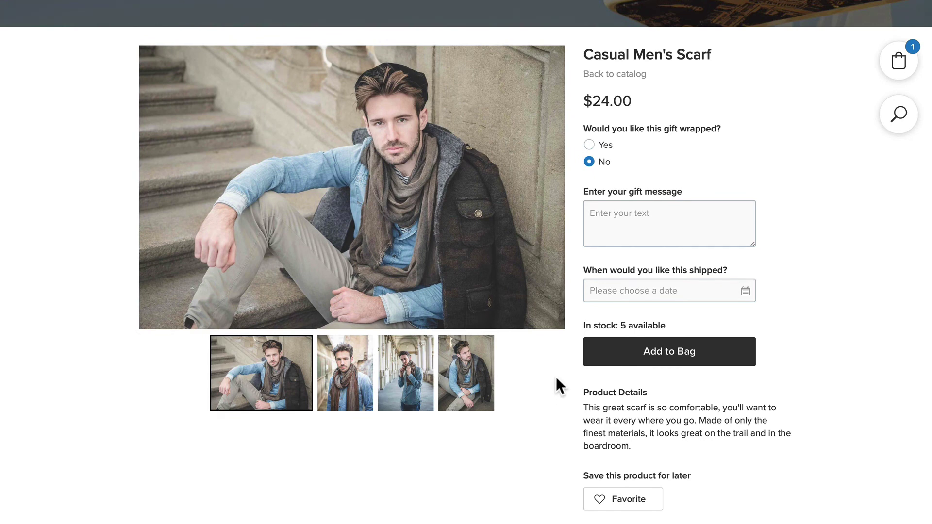
click(652, 355)
click(904, 61)
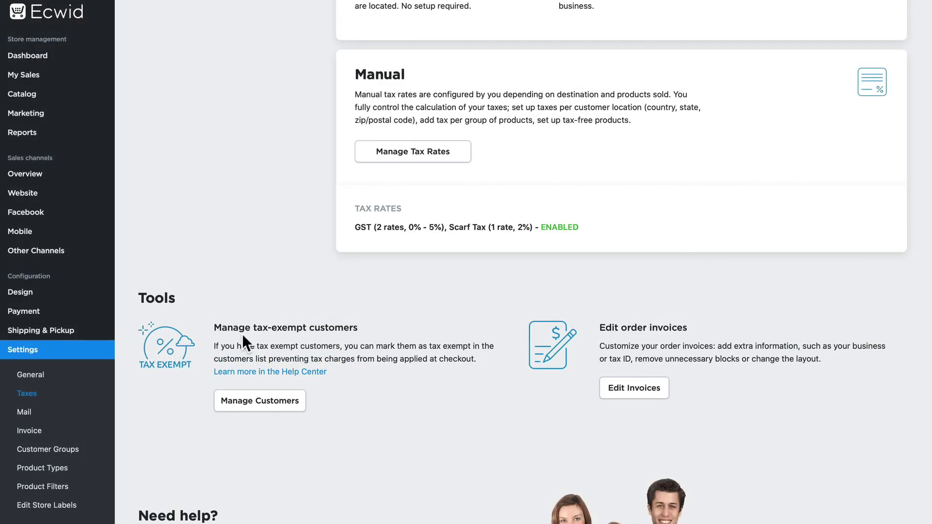
Step: Edit the store's customer, turn on Tax exempt, and save
click(258, 400)
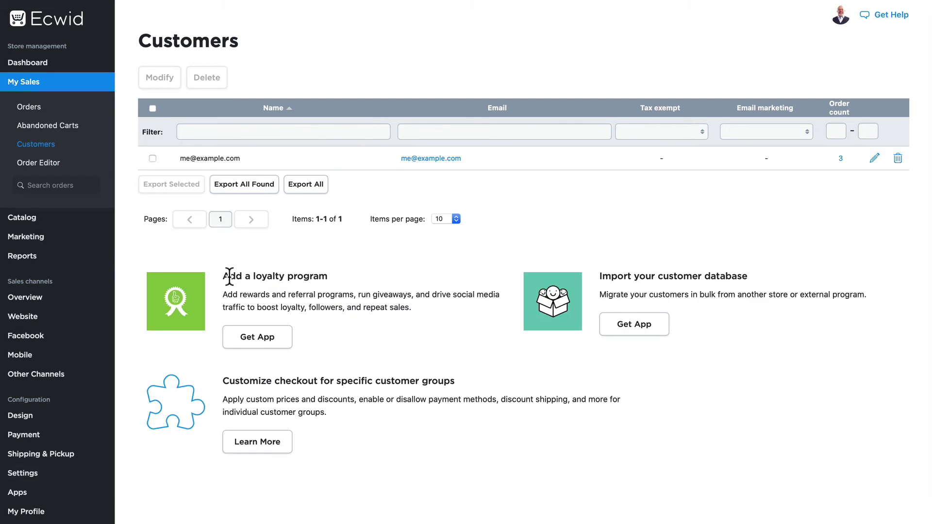
click(646, 159)
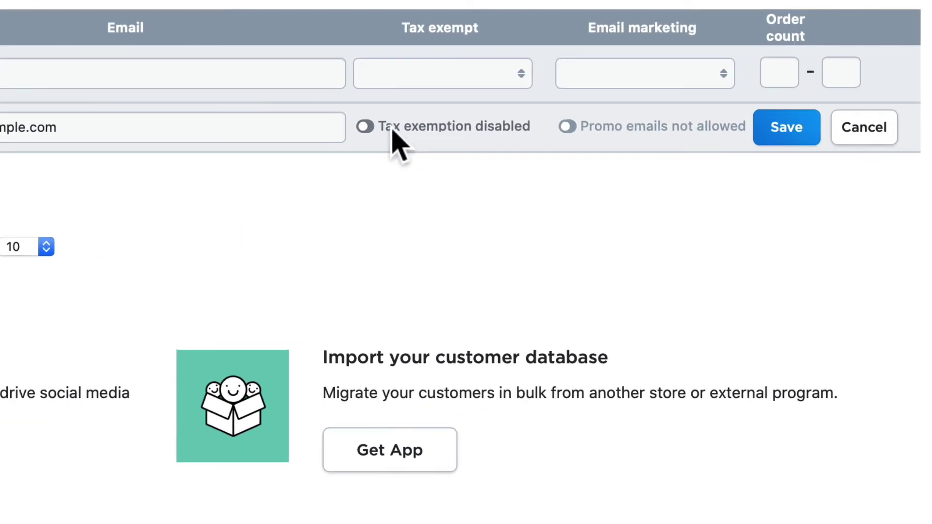
click(366, 126)
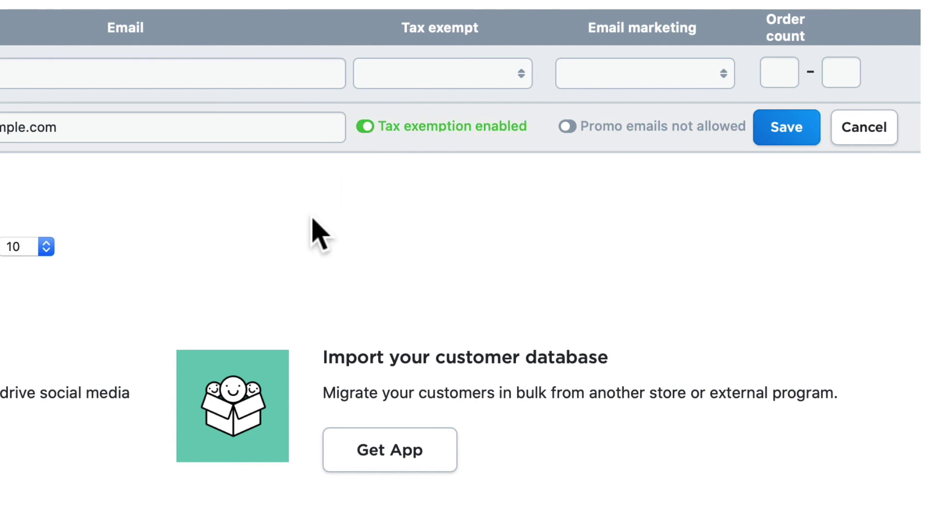
click(784, 128)
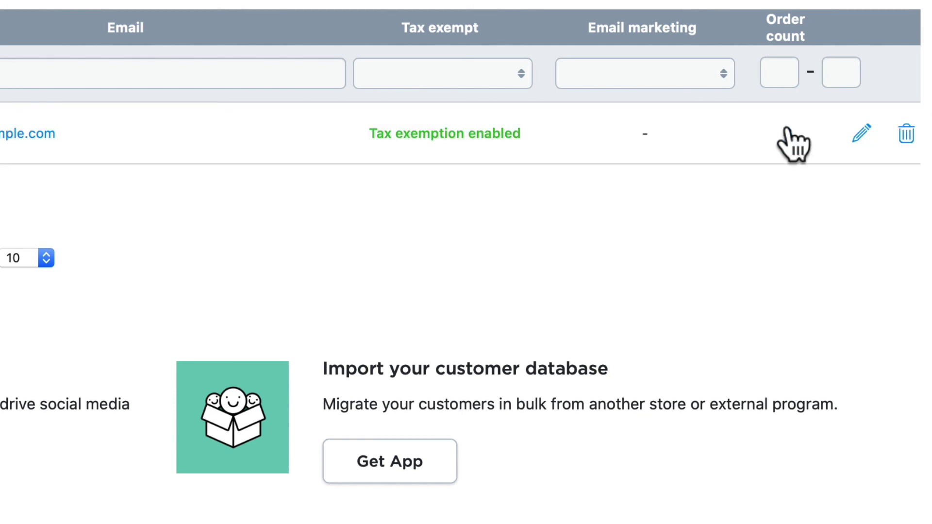